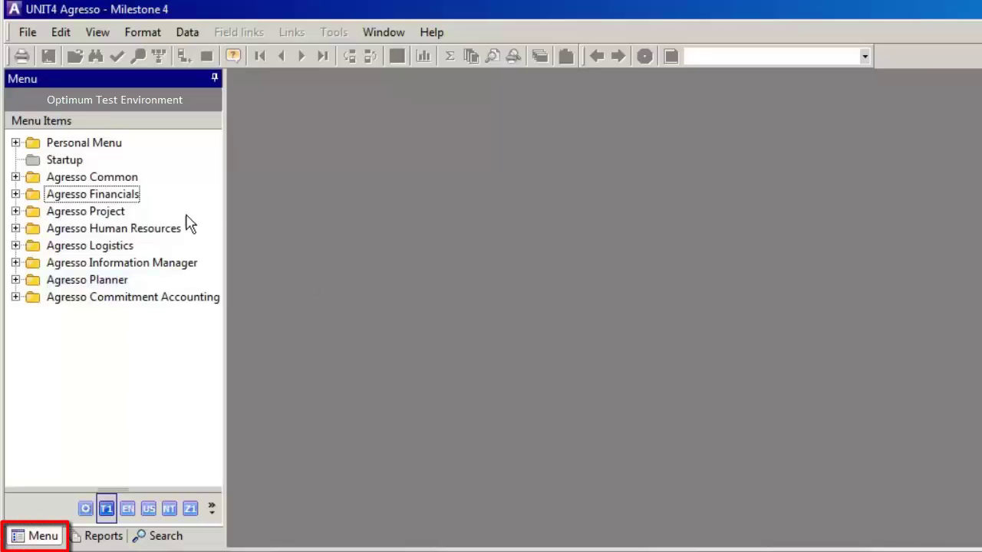
- Open the Posting function under Agresso Financials > General Ledger > Transaction entry
left_click(15, 194)
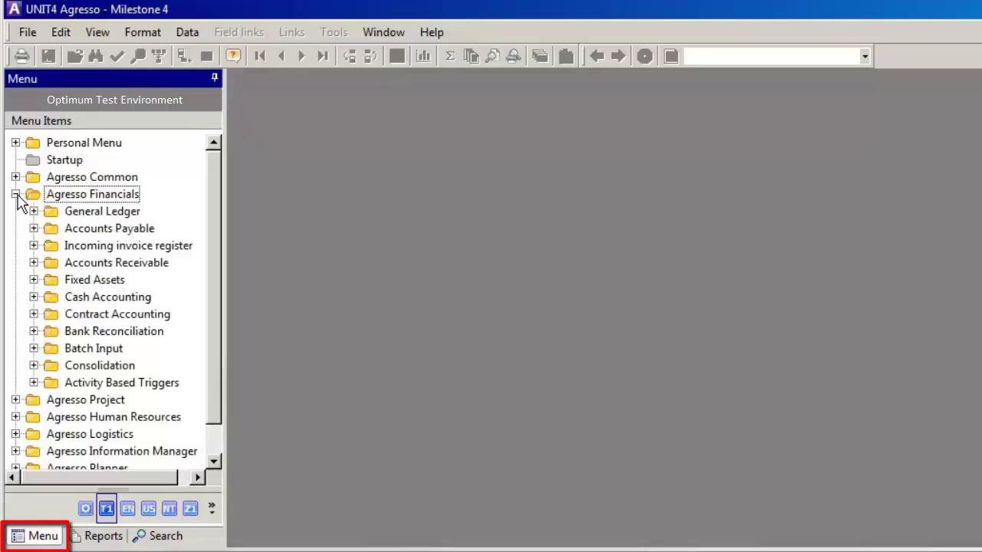
left_click(34, 211)
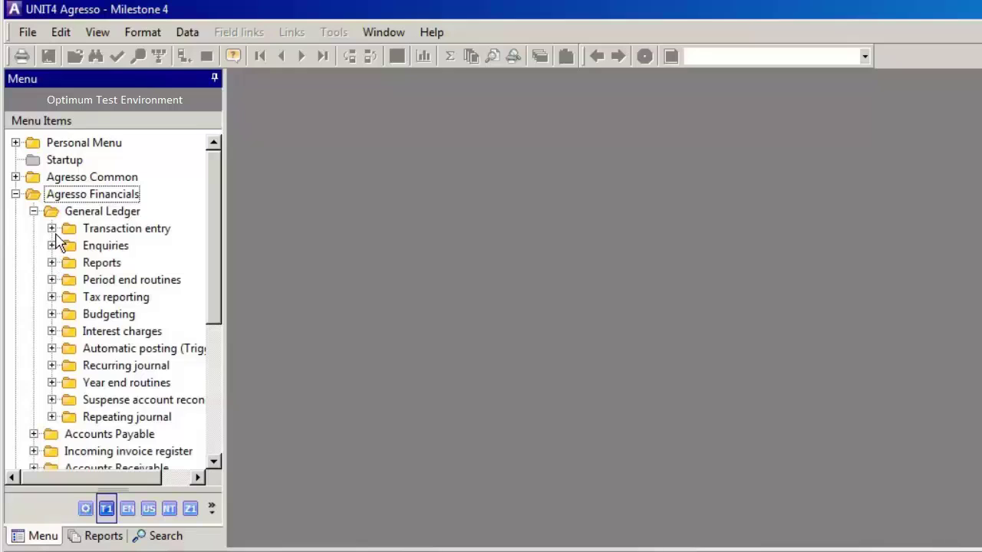
left_click(51, 229)
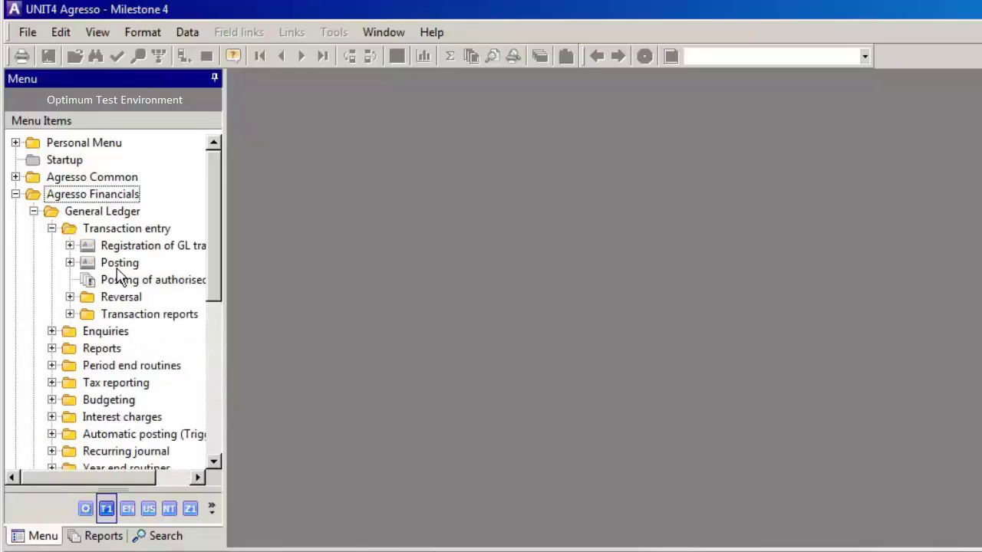
left_click(118, 266)
double_click(118, 265)
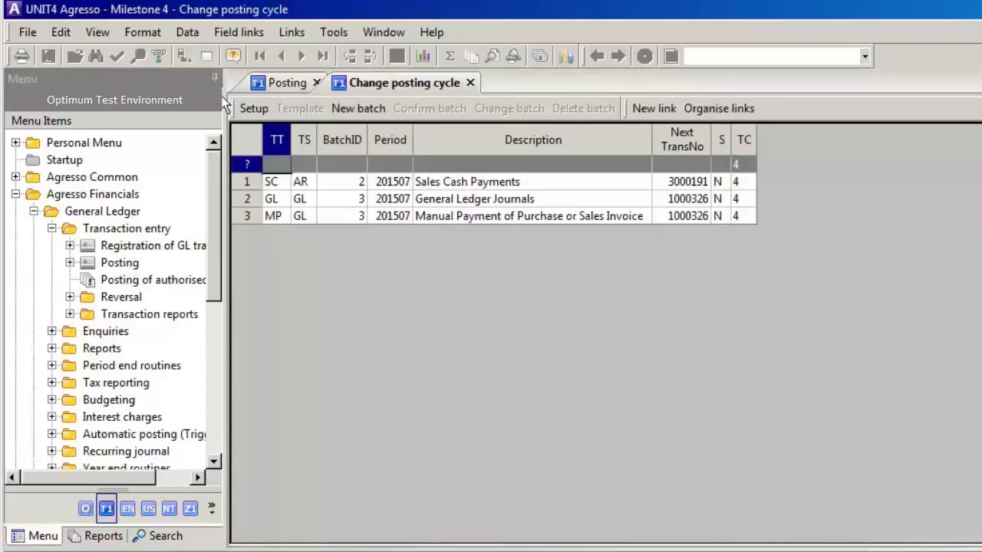
- Hide the menu panel and open the General Ledger Journals batch for entry
left_click(217, 79)
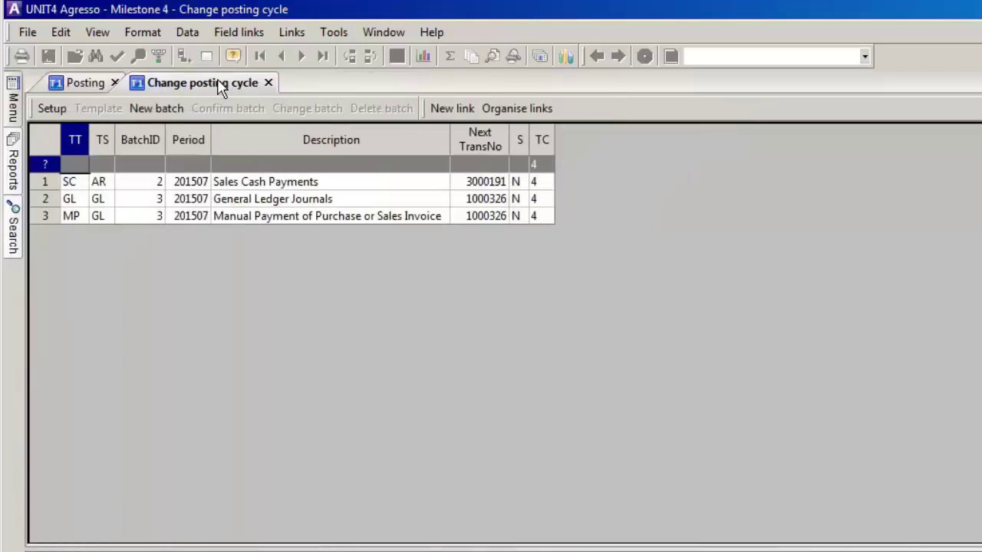
double_click(270, 198)
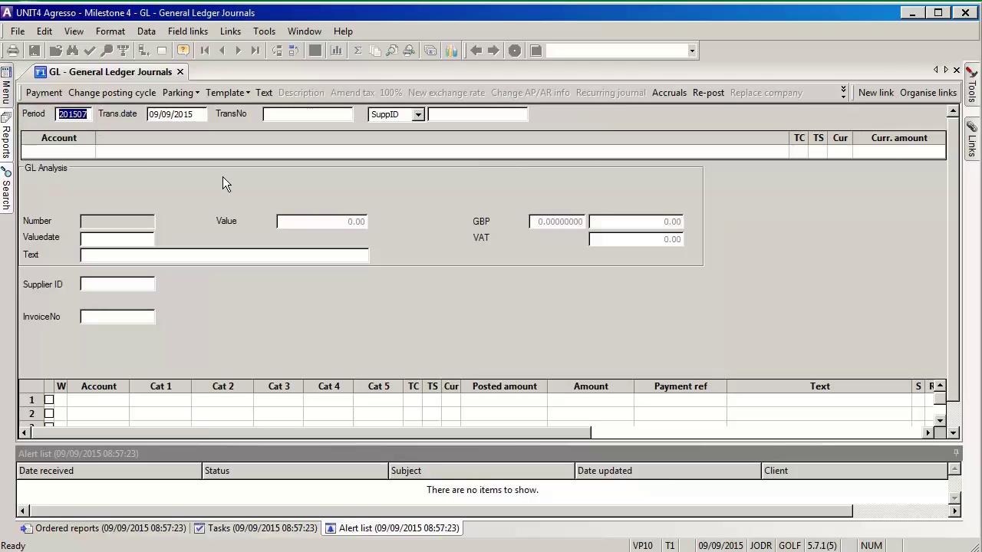
- Change the journal's transaction date from 09/09/2015 to 08/09/2015
key("Tab")
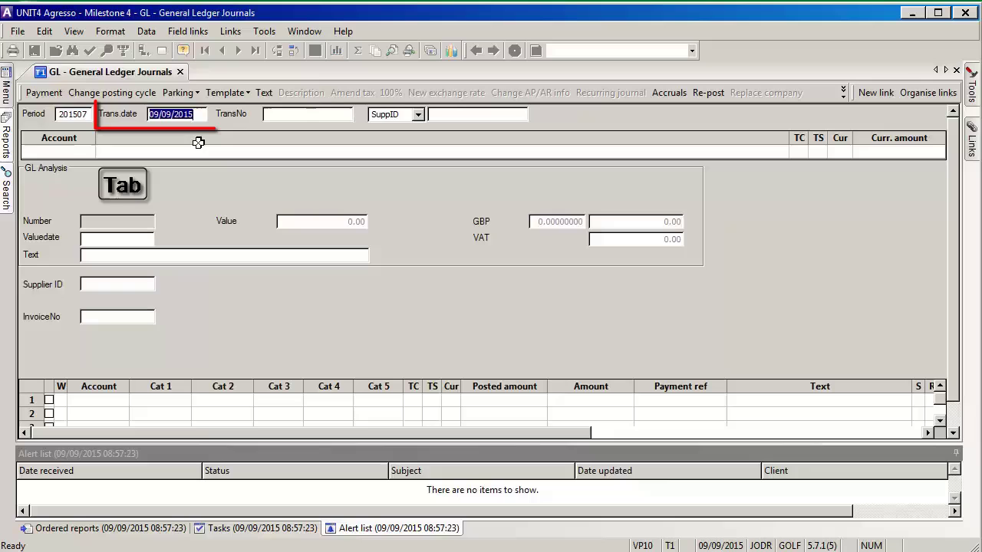
left_click(152, 115)
key("Delete")
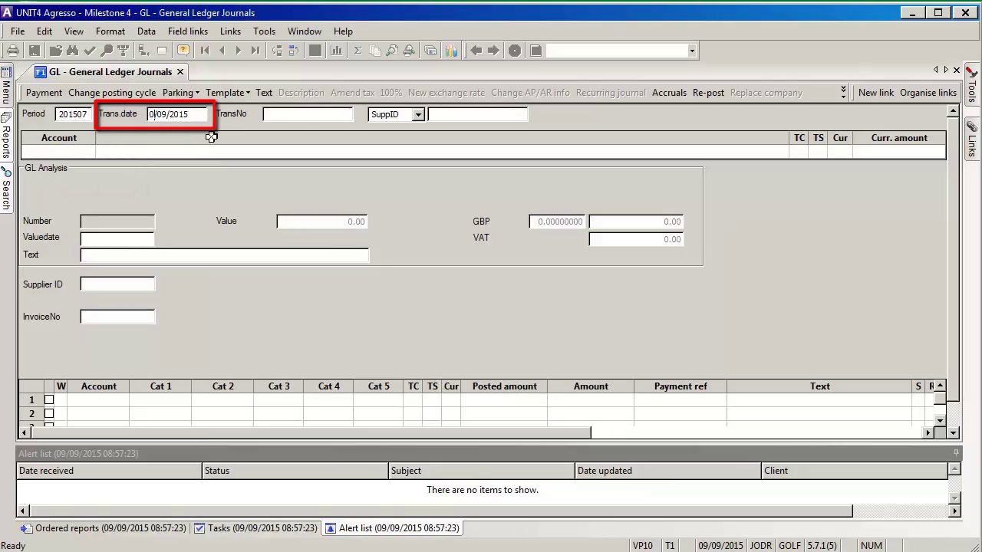
type("8")
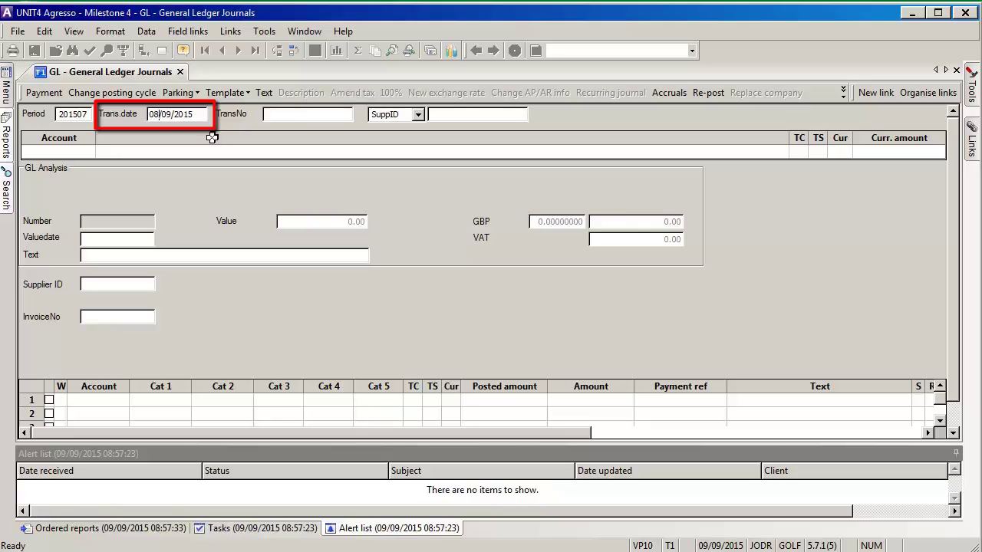
left_click(201, 114)
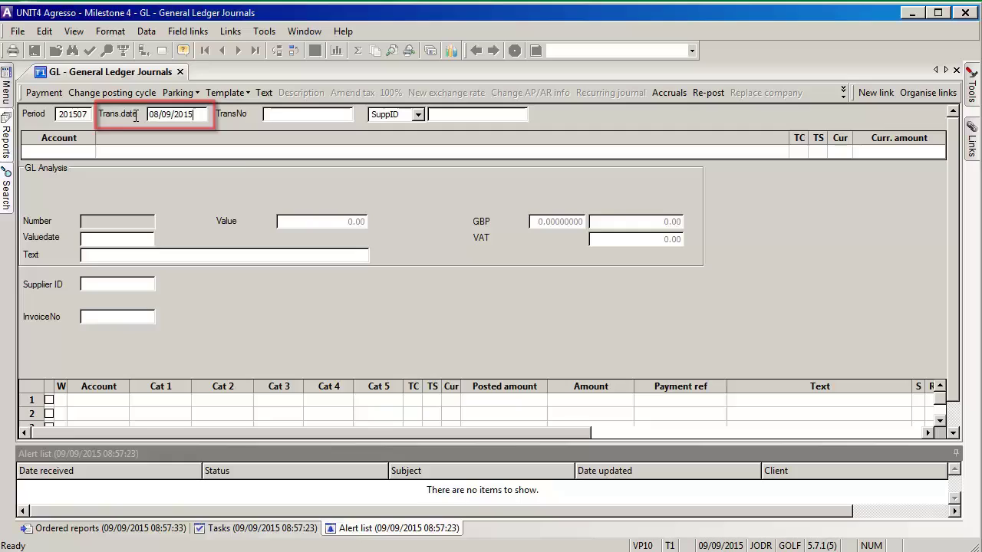
key("Tab")
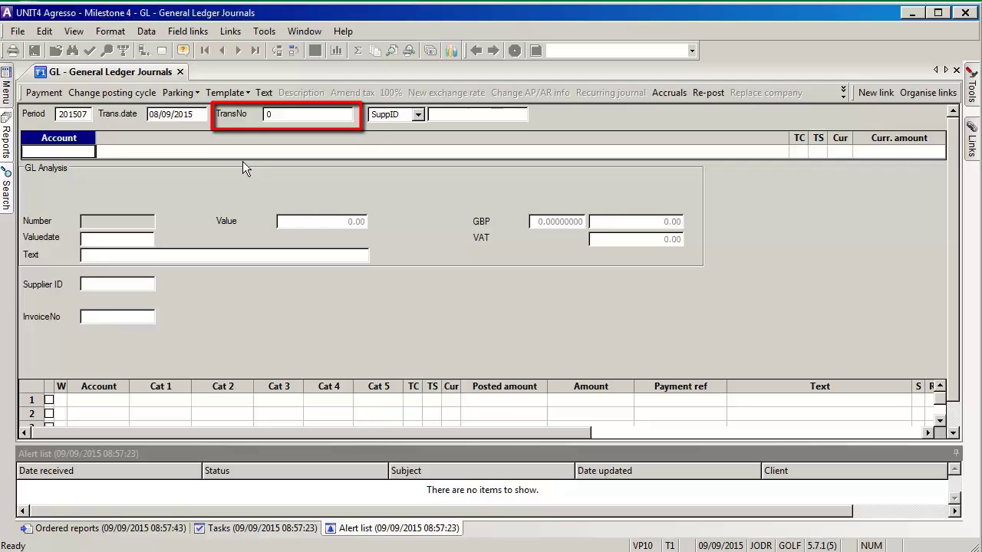
- Enter account 16000, week 36 and work order ACO1 on the first journal line
type("16")
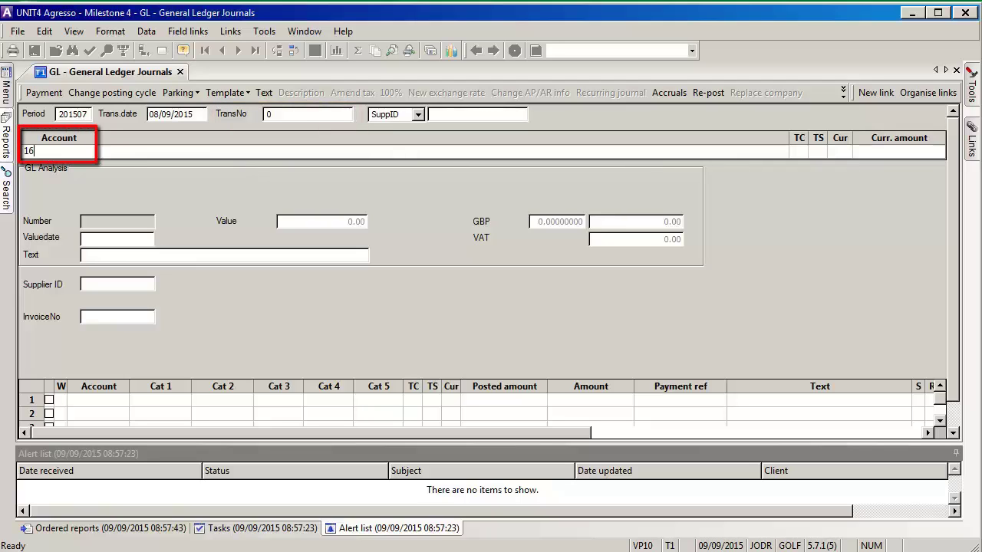
type("000")
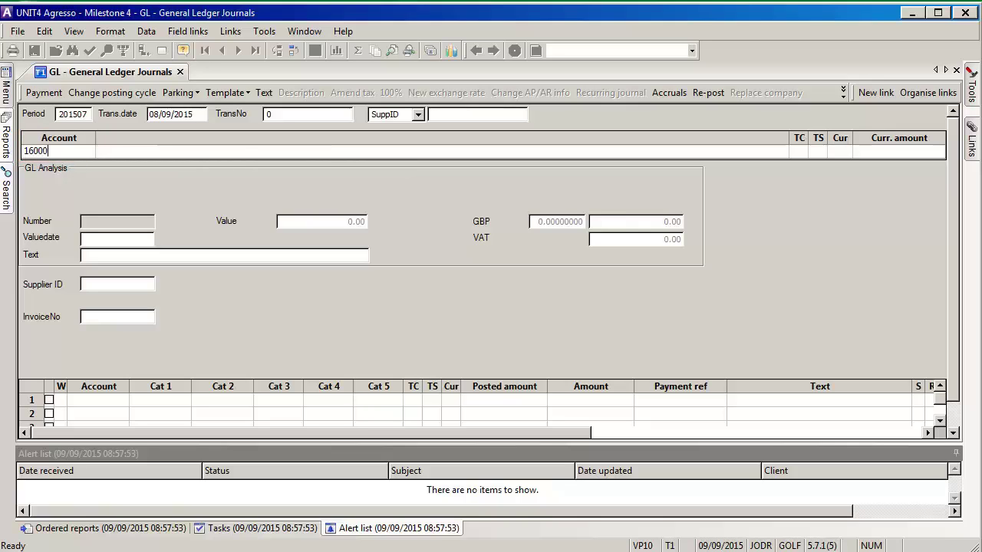
left_click(242, 161)
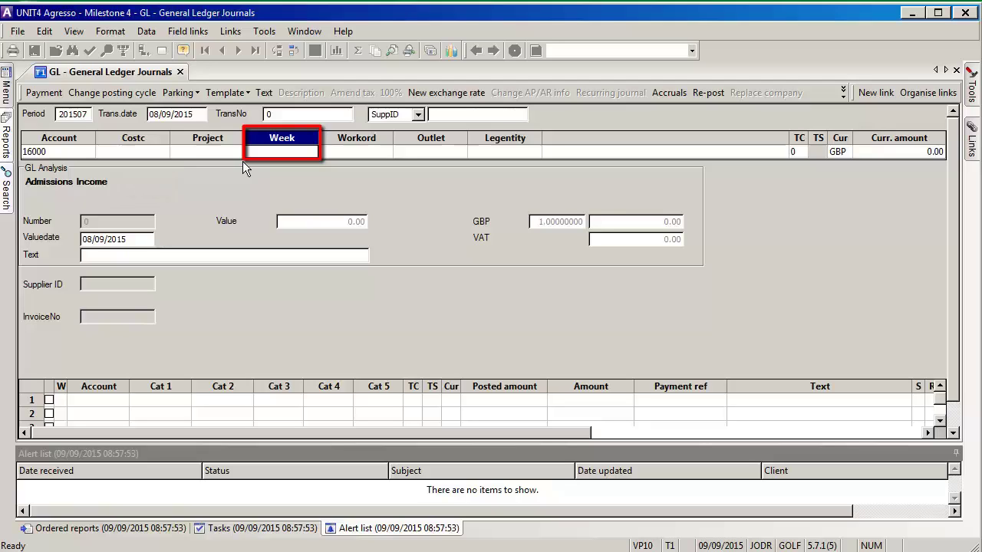
type("36")
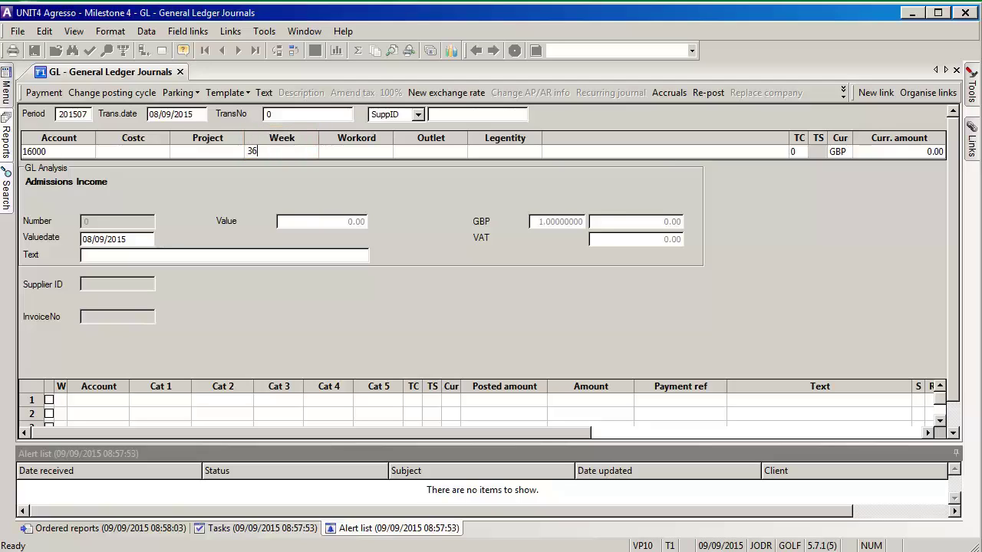
key("Tab")
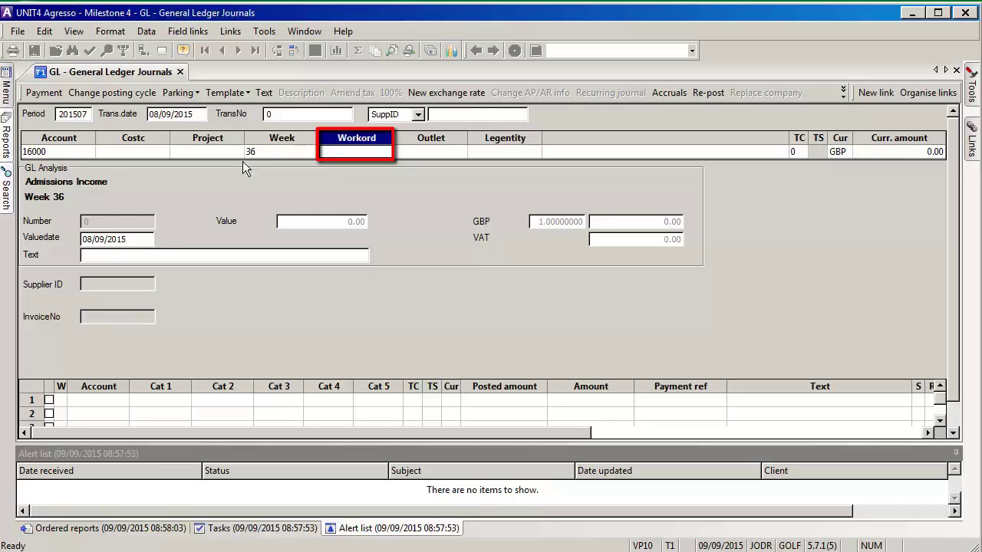
type("AC")
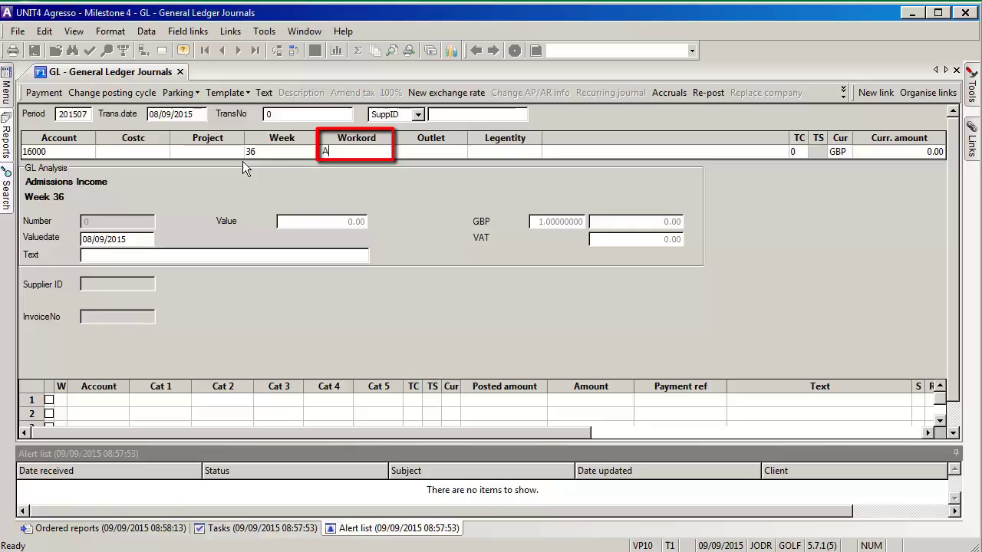
type("O1")
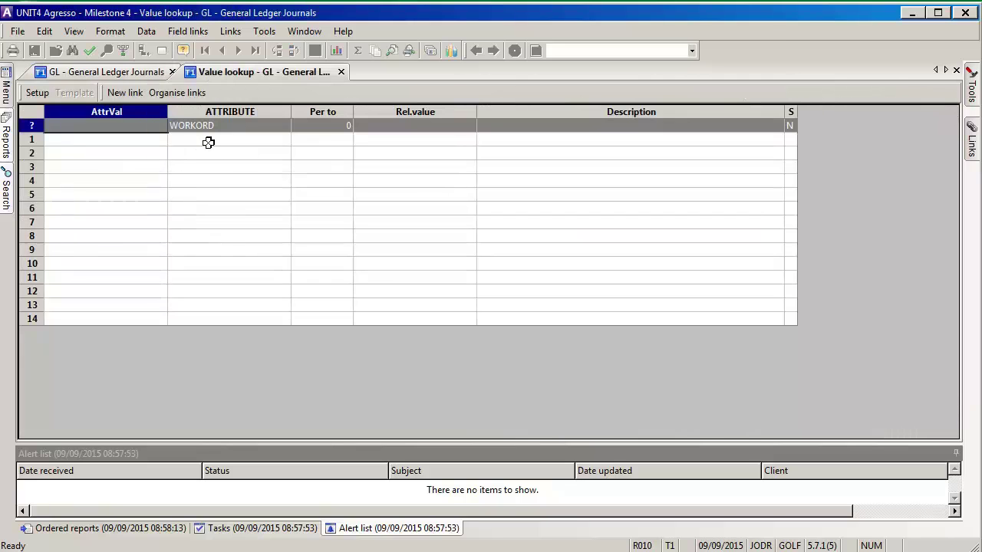
- Search the work order values matching ACO1* and choose ACO1-VG01
type("A")
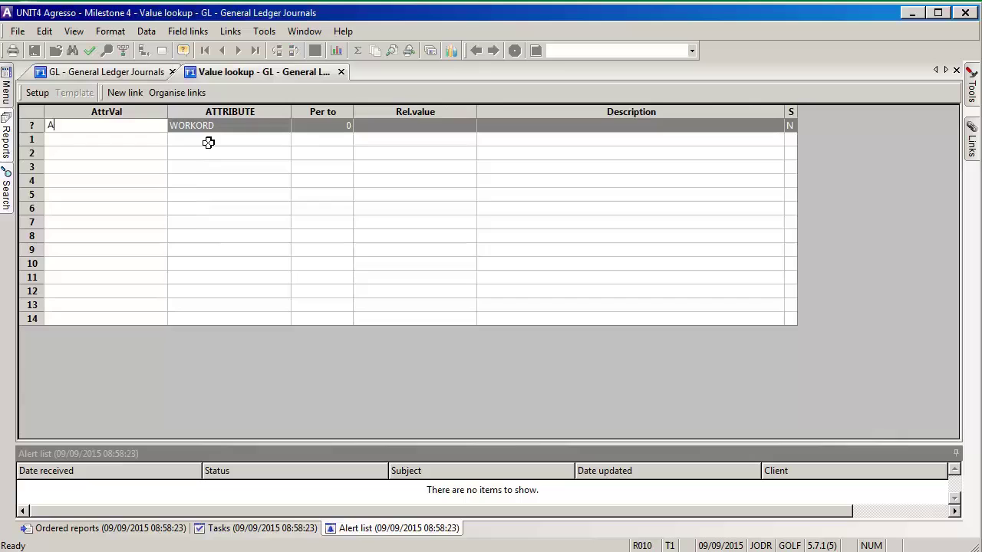
type("CO")
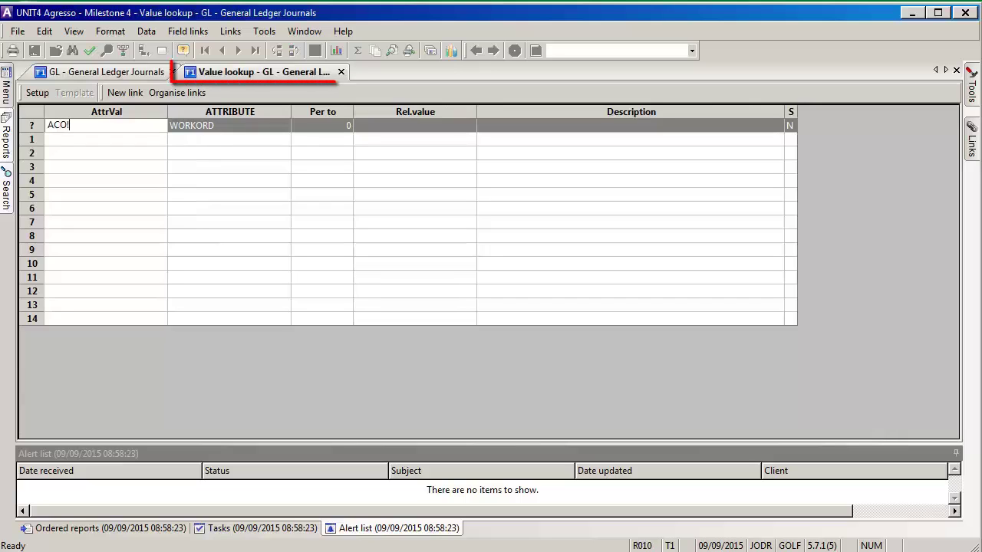
type("1*")
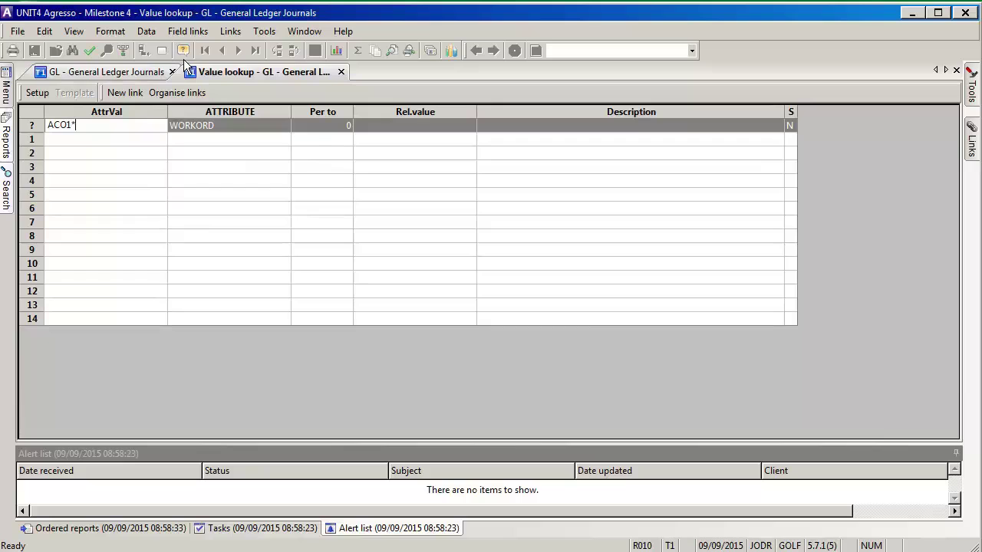
key("F7")
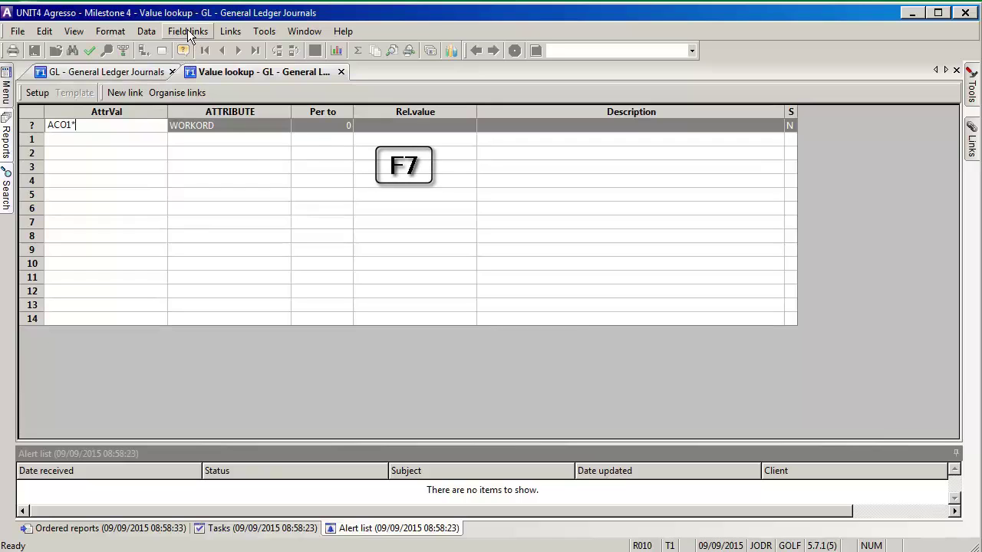
left_click(148, 32)
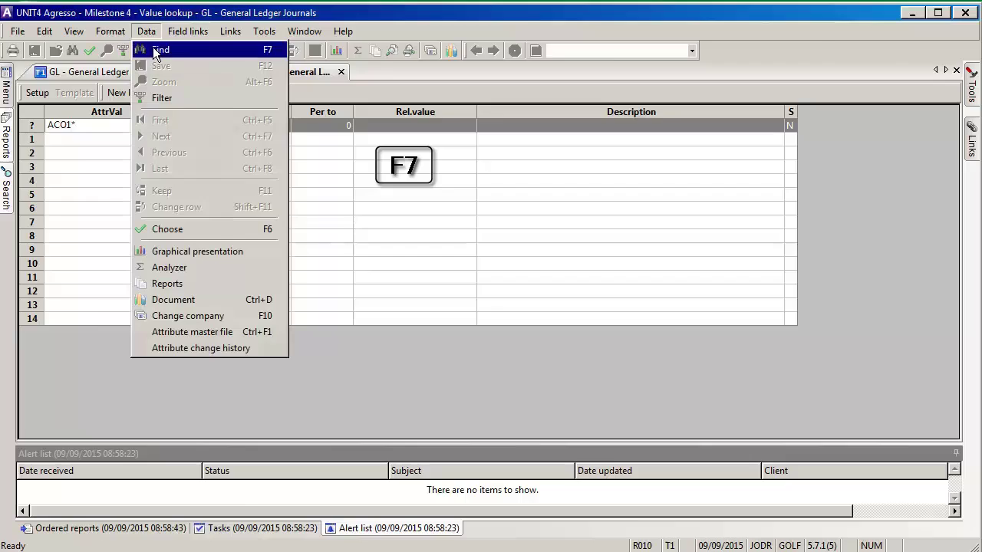
left_click(153, 48)
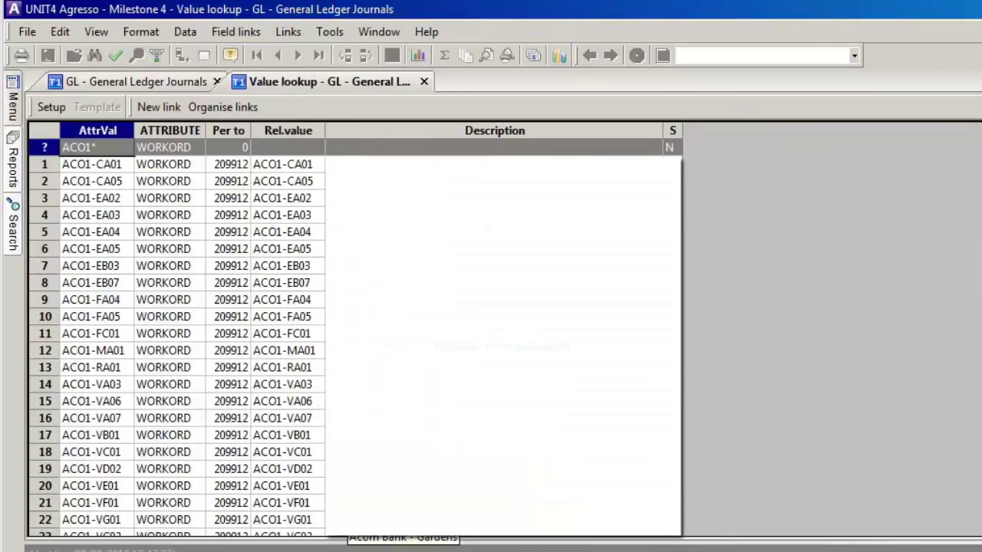
double_click(351, 522)
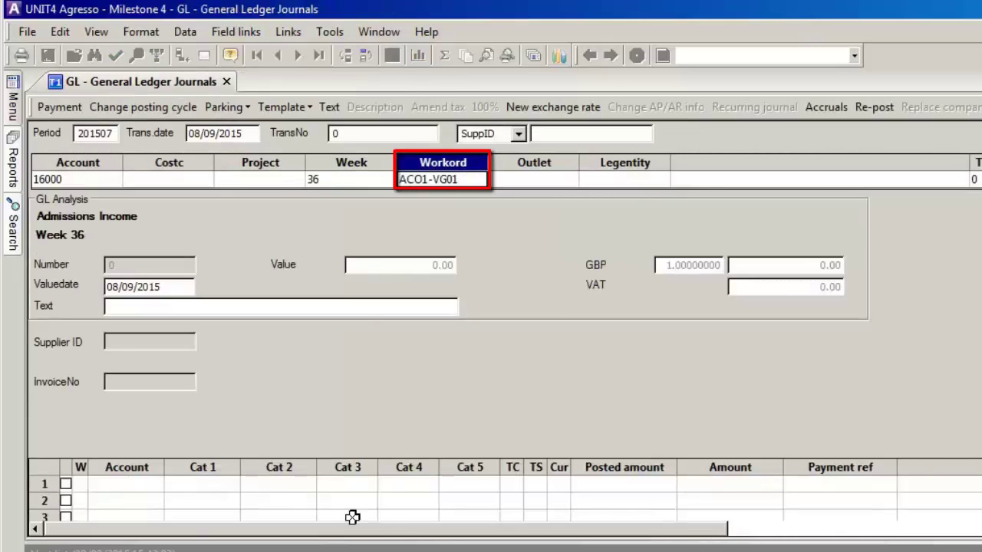
- Set outlet A100, keeping the default tax code and GBP currency
key("Tab")
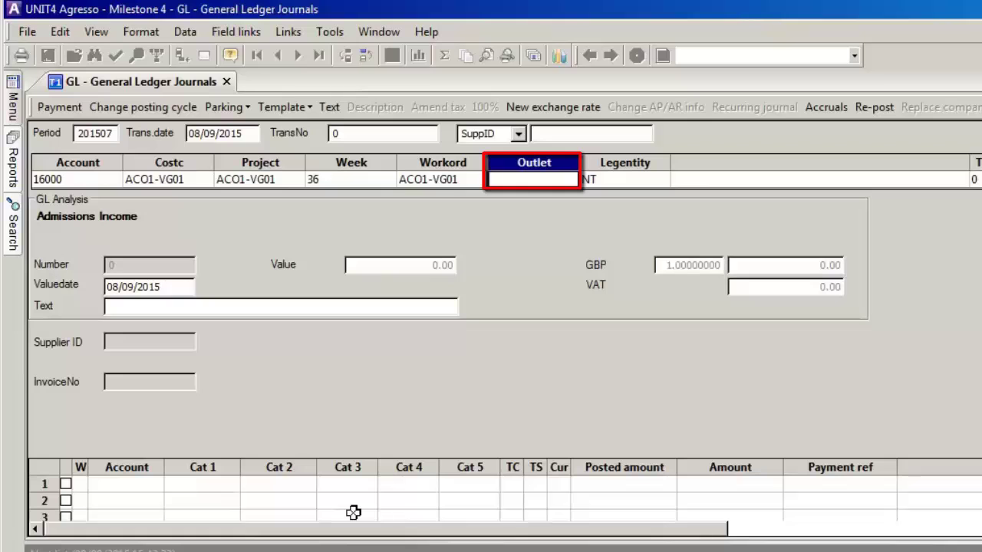
type("A100")
key("Tab")
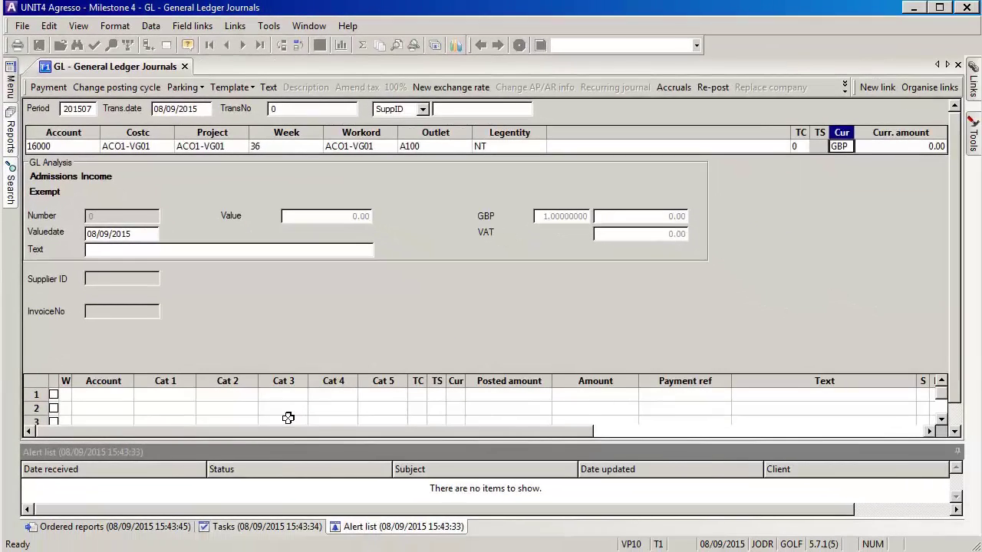
key("shift+Tab")
key("shift+Tab")
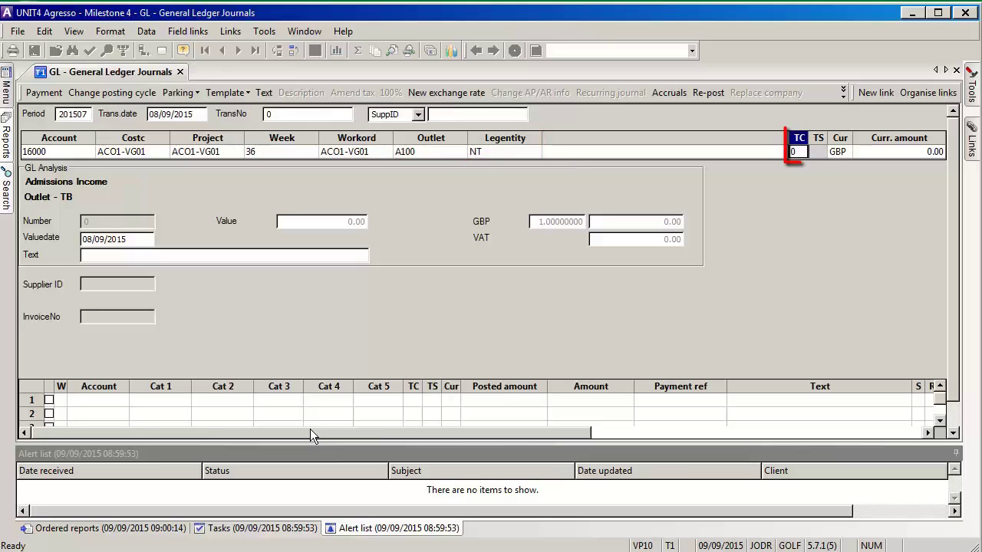
key("Tab")
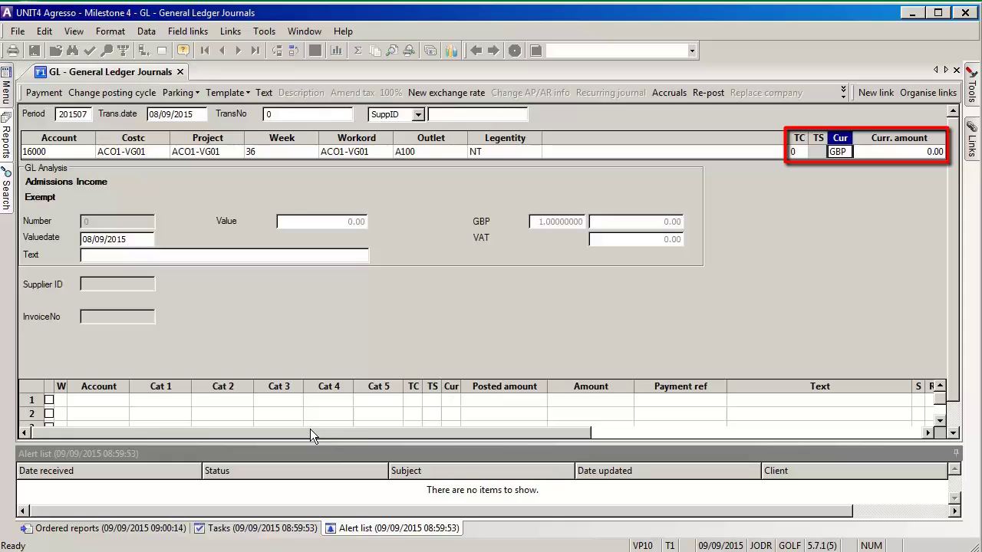
key("Tab")
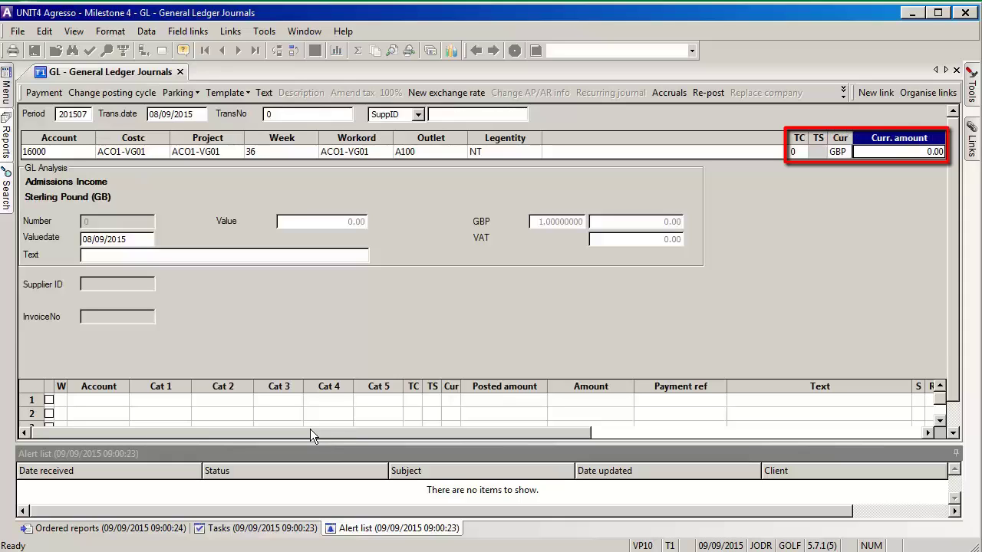
- Enter the 1,200.00 amount and the description 'General Ledger'
type("1200")
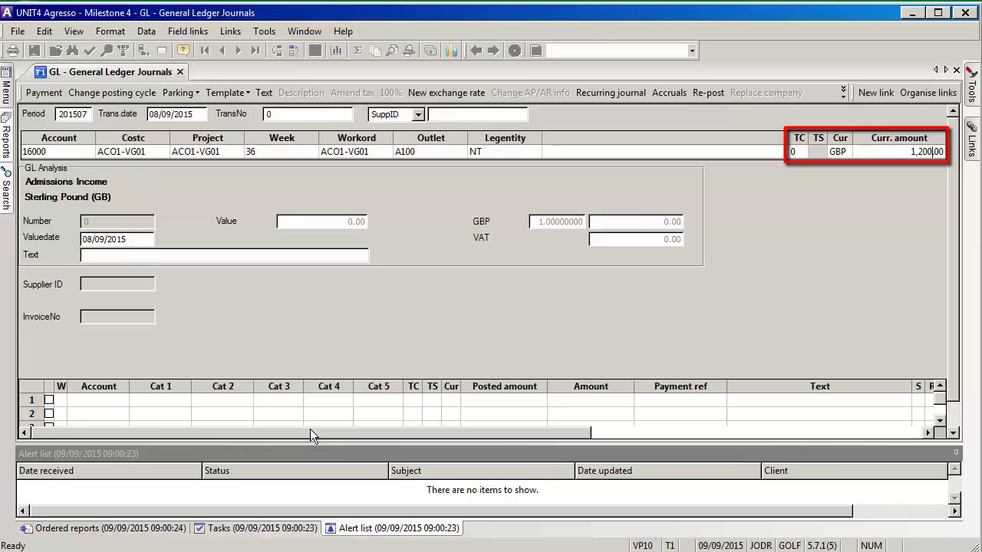
key("Tab")
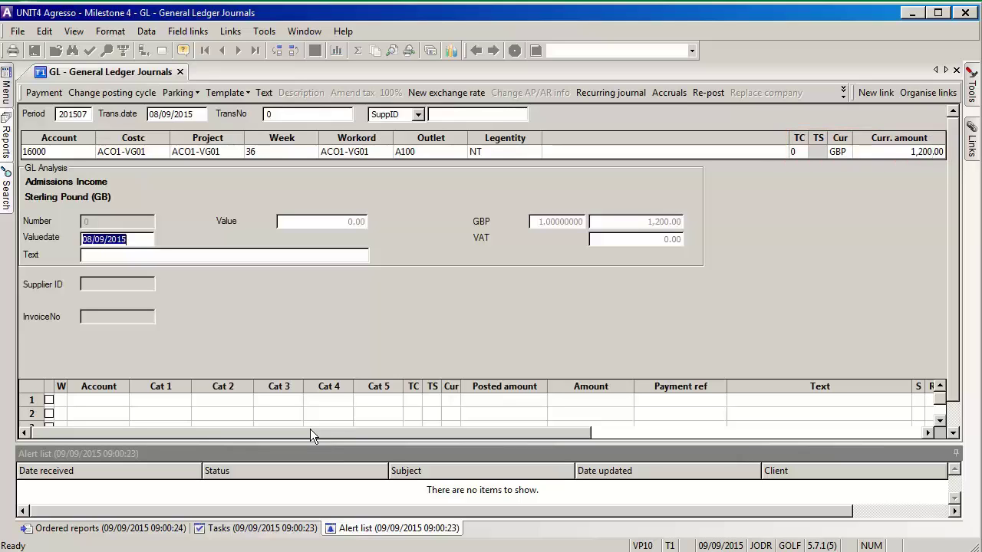
key("Tab")
type("G")
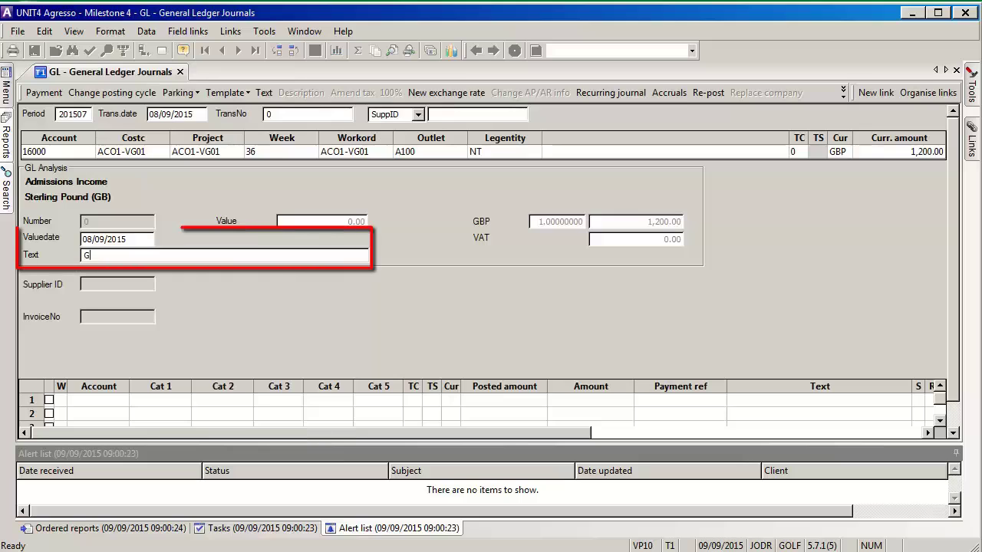
type("eneral")
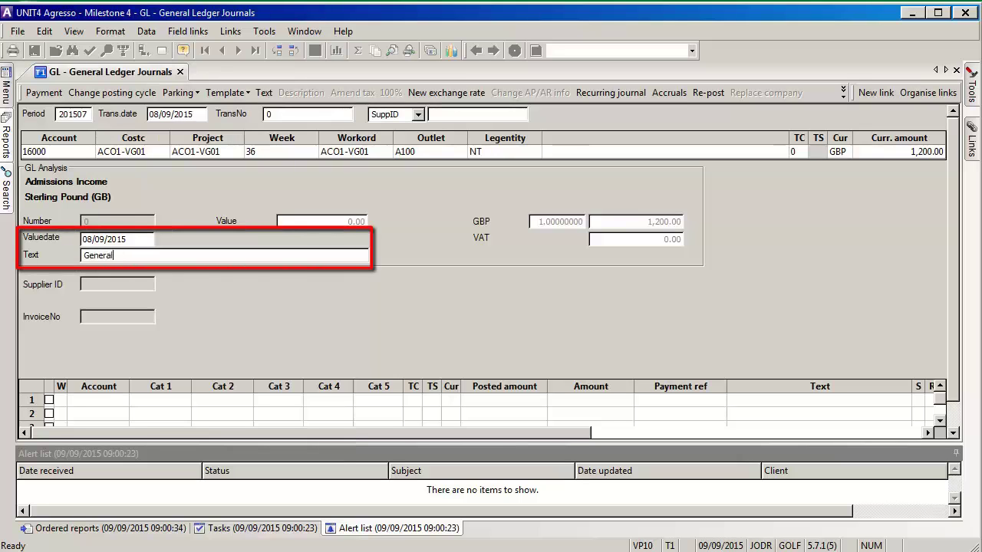
type(" Led")
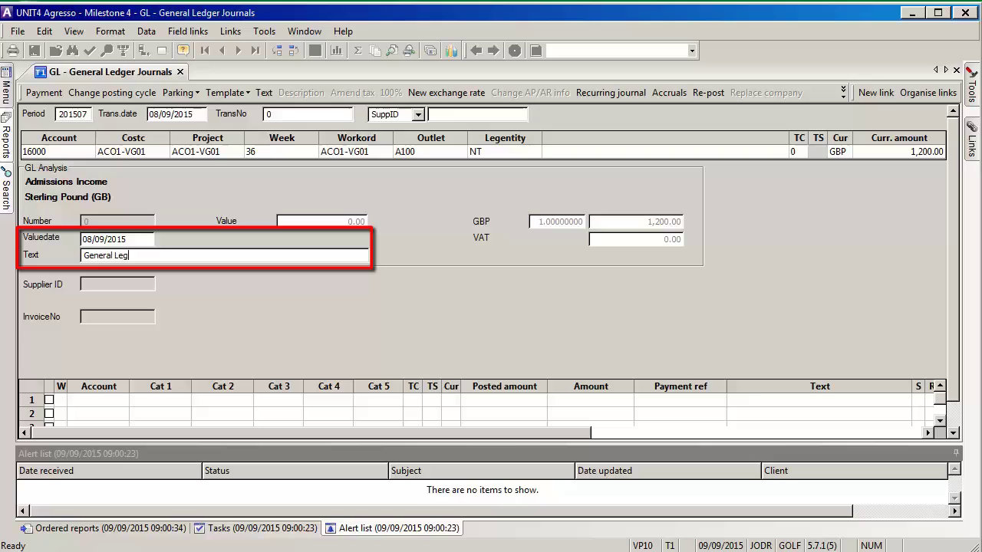
type("ger")
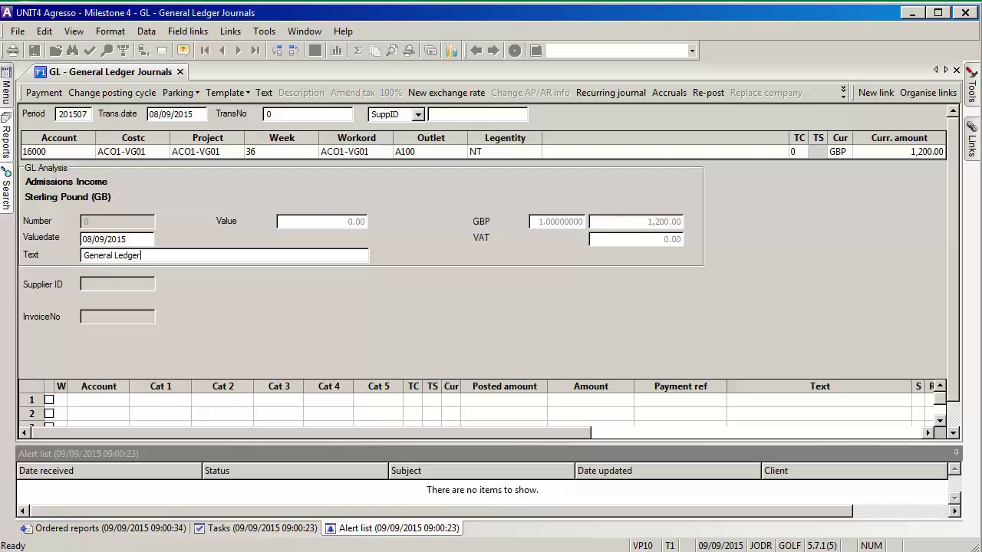
key("F11")
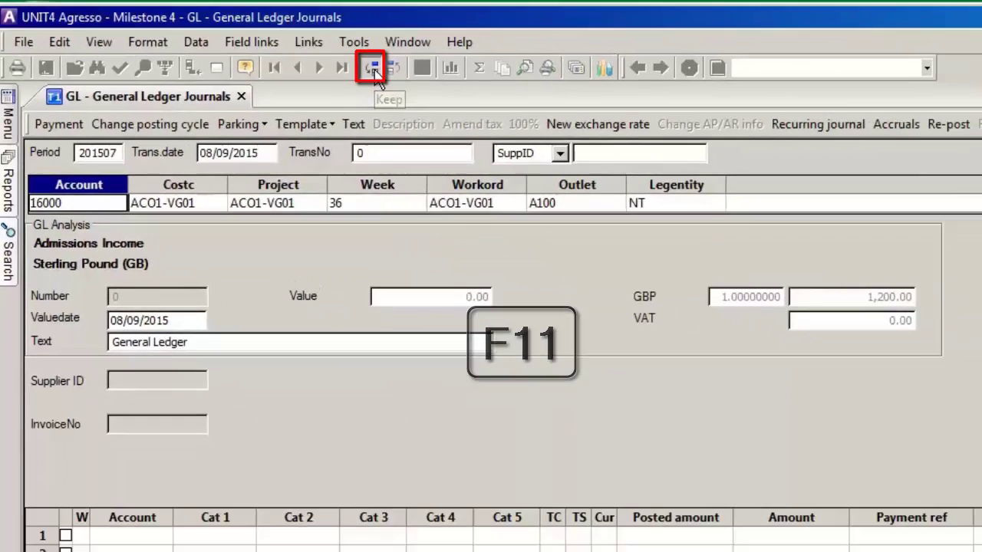
- Keep the 1,200.00 line, recode the work order to ACO1-VG02, and add the balancing -1,200.00 line
left_click(376, 73)
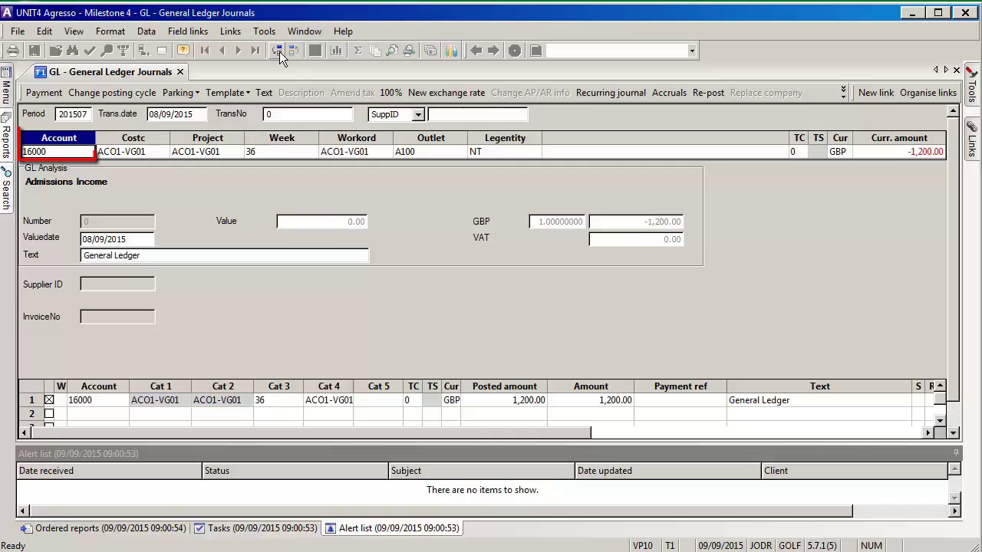
key("Tab")
key("Tab")
key("Tab")
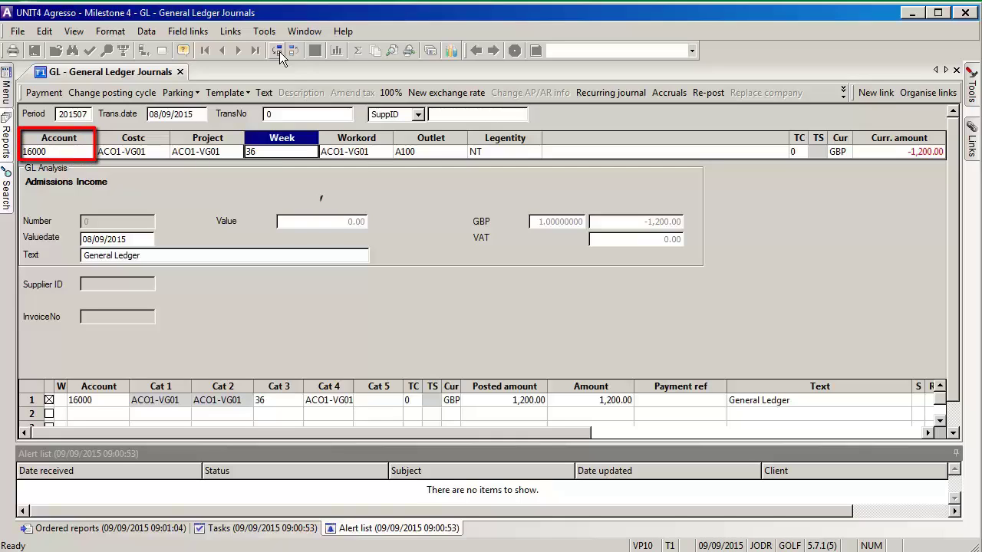
key("Tab")
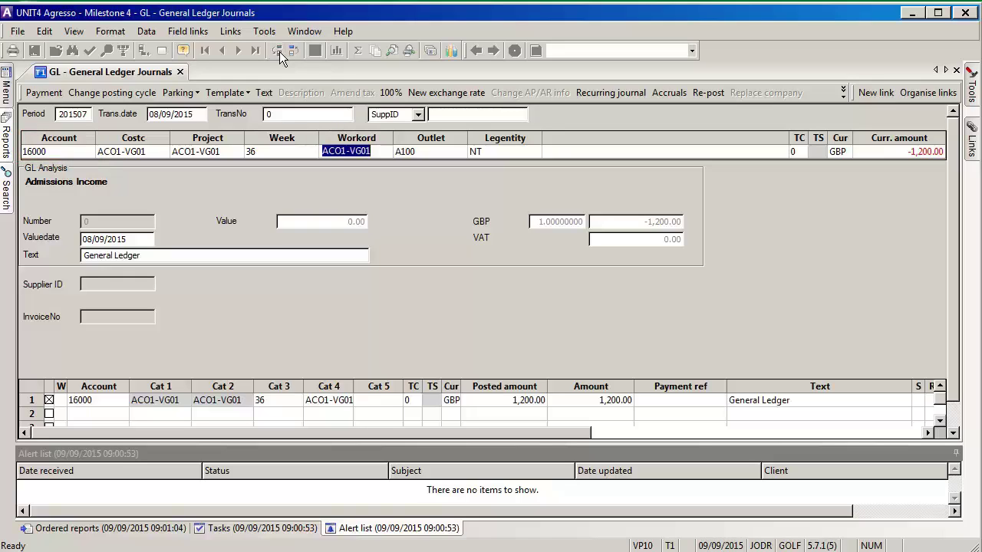
key("End")
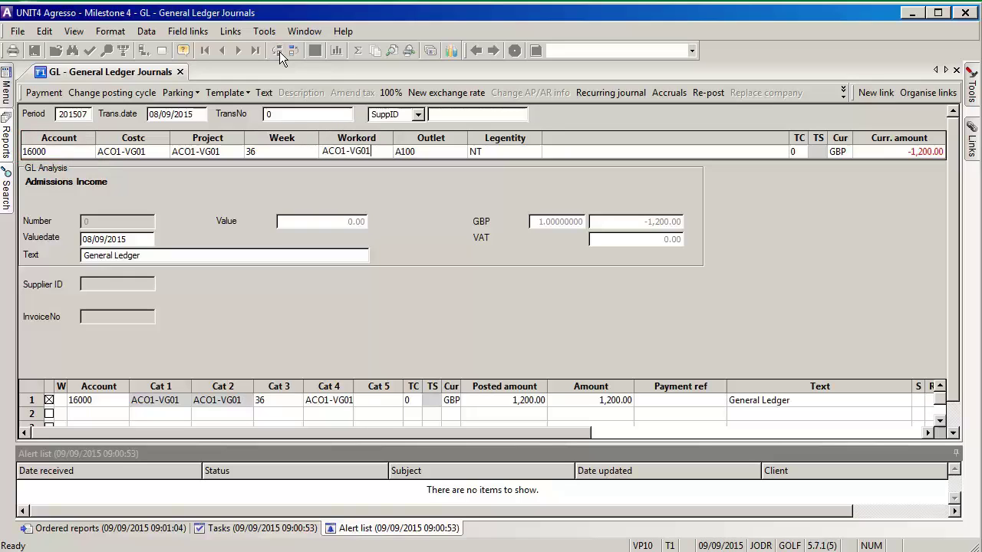
key("BackSpace")
type("2")
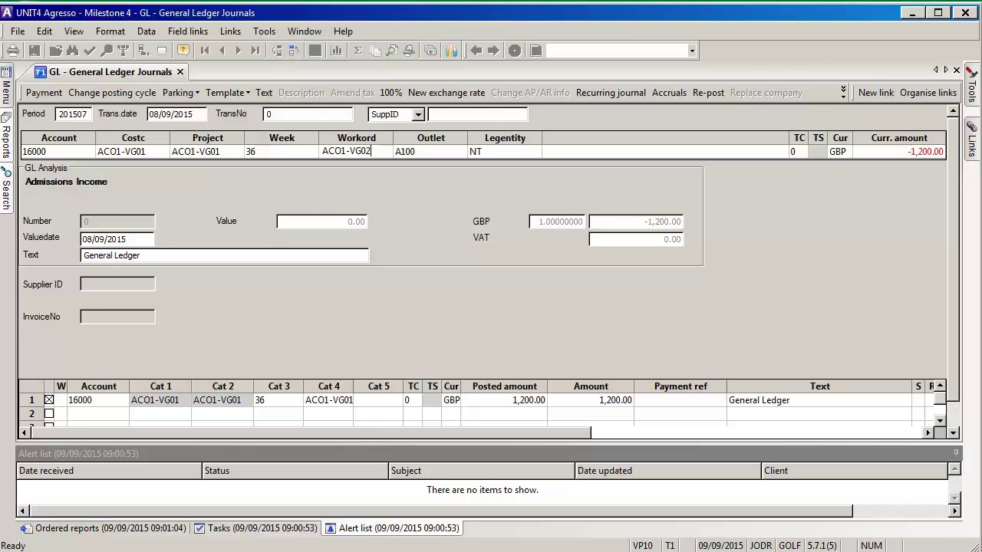
left_click(278, 51)
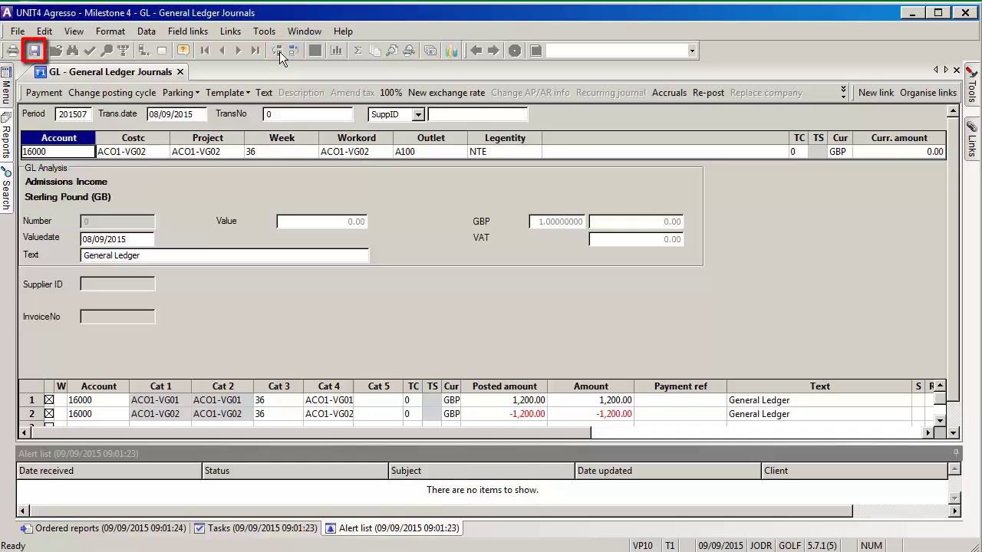
- Save the journal, which receives transaction number 1000327
left_click(36, 50)
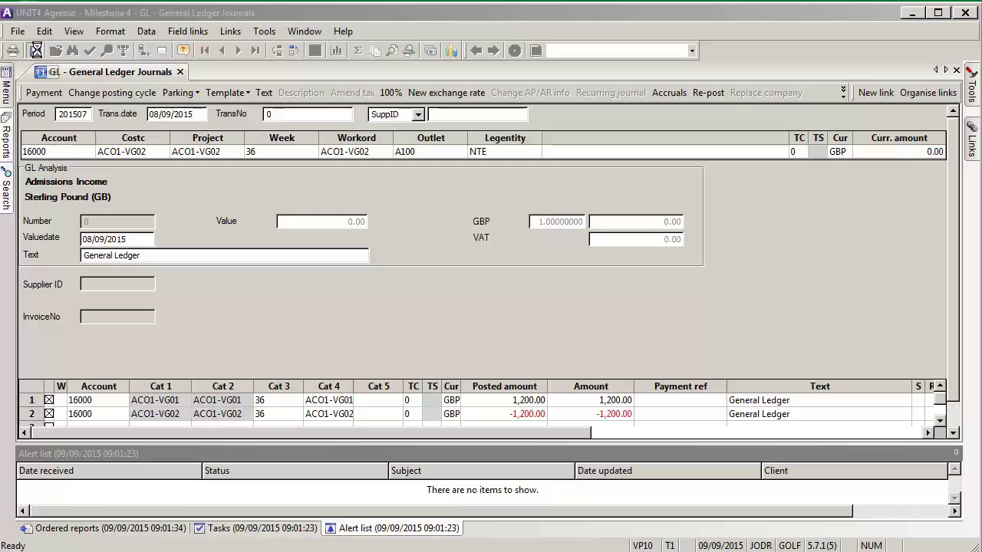